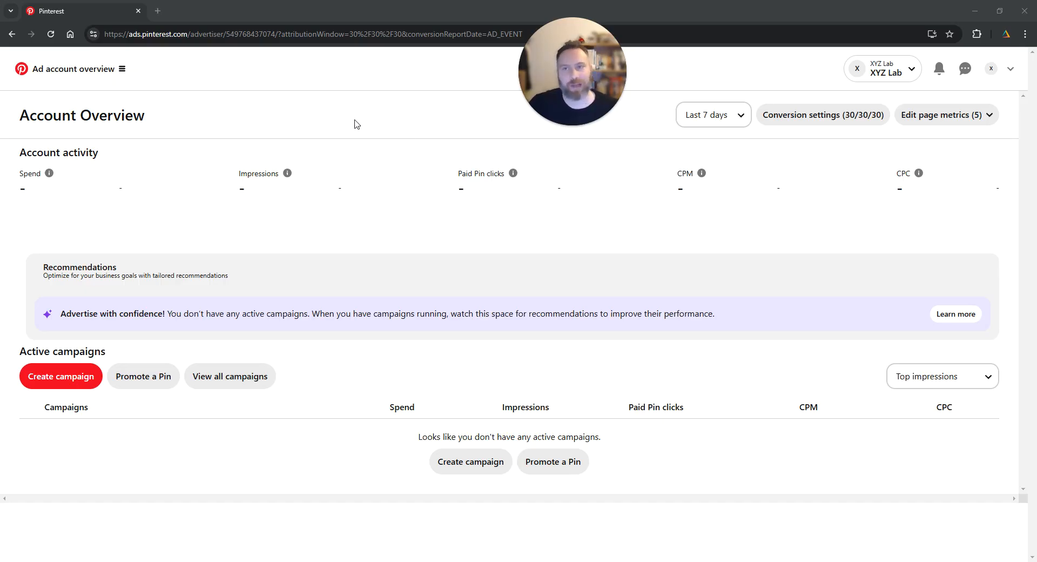
Go to the Audiences page and start a new audience list of the Site visitors type.
{"action": "left_click", "coordinate": [121, 73]}
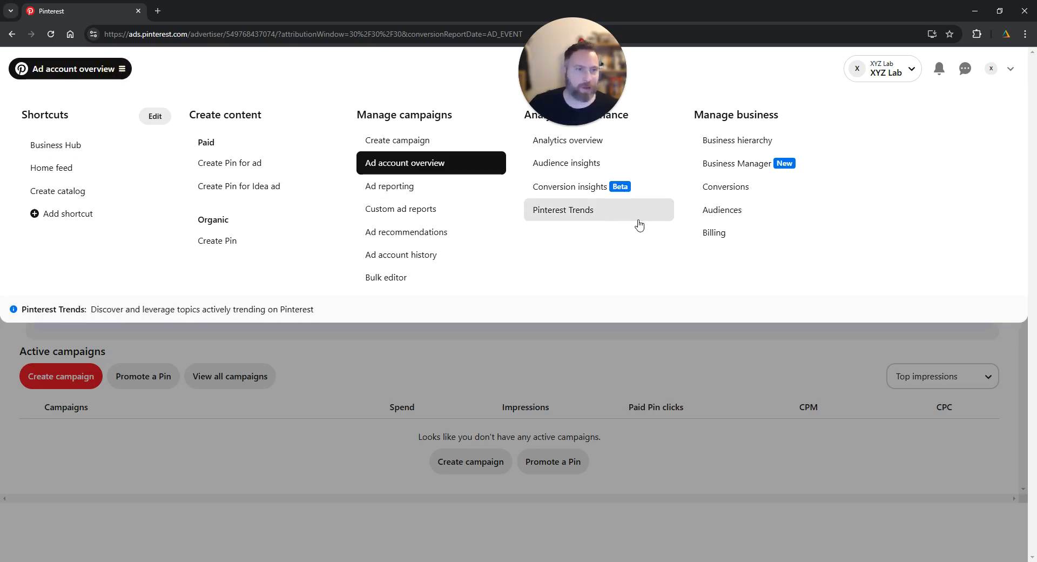
{"action": "left_click", "coordinate": [735, 210]}
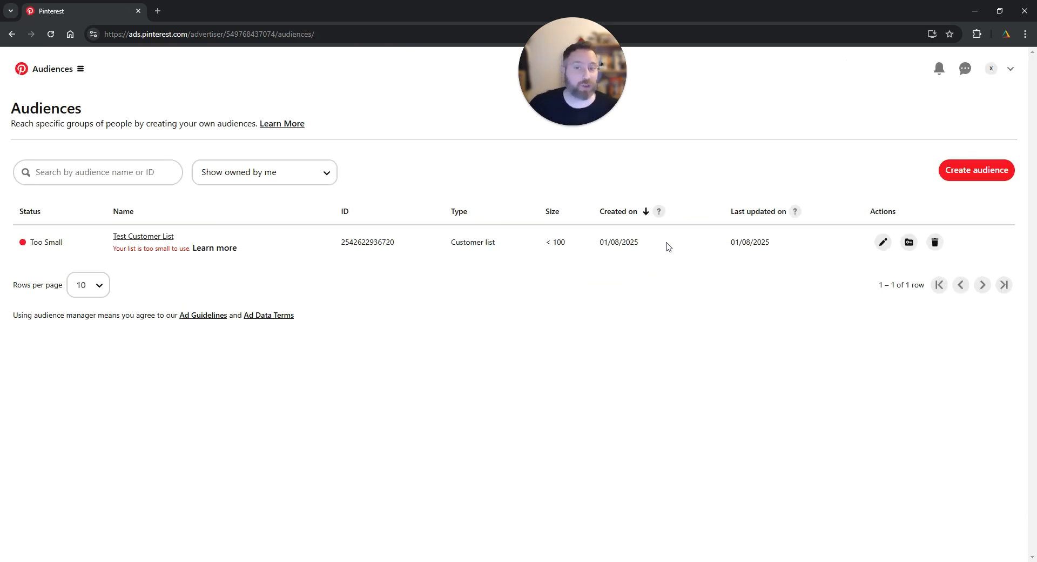
{"action": "left_click", "coordinate": [999, 171]}
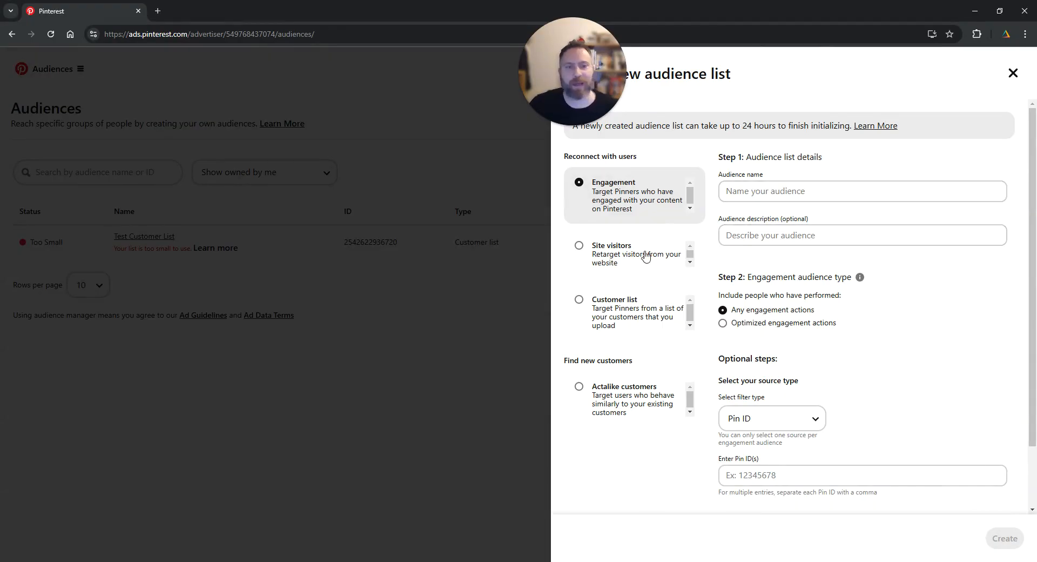
{"action": "left_click", "coordinate": [646, 256]}
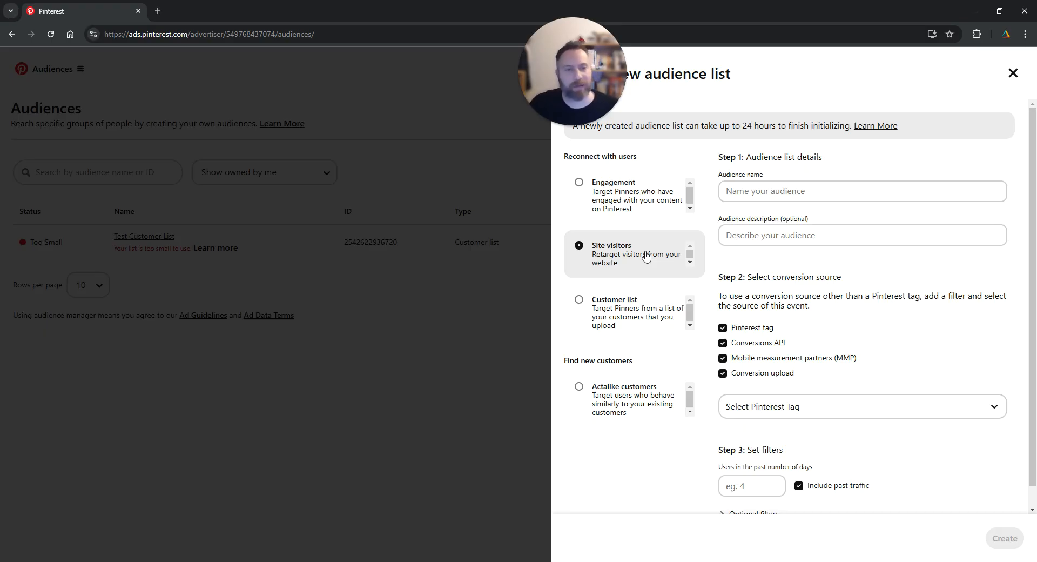
Name the site visitors audience "Visited Cart buy did not buy".
{"action": "left_click", "coordinate": [830, 194]}
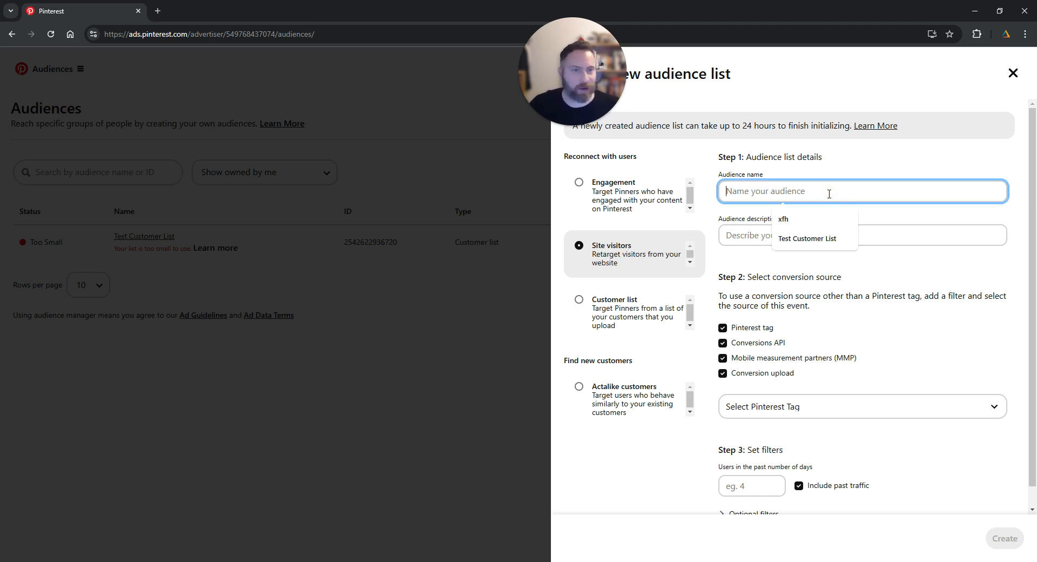
{"action": "type", "text": "Vi"}
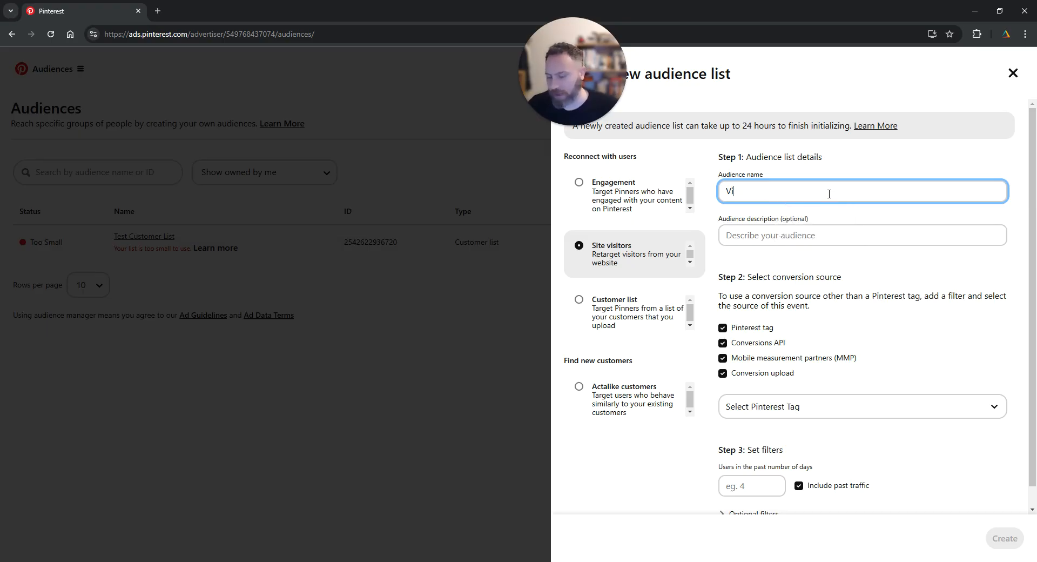
{"action": "type", "text": "sited Cart "}
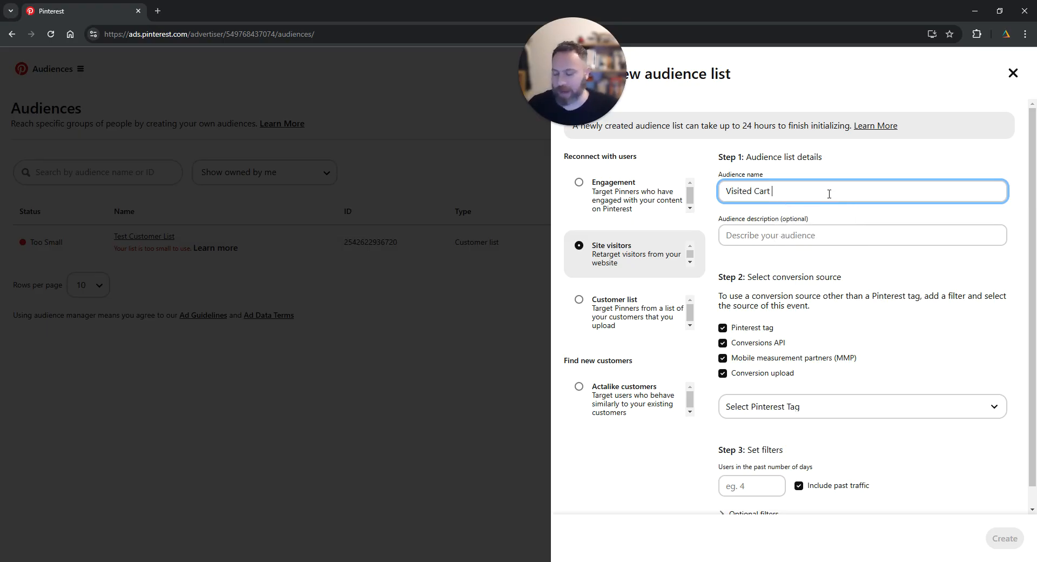
{"action": "type", "text": "buy did n"}
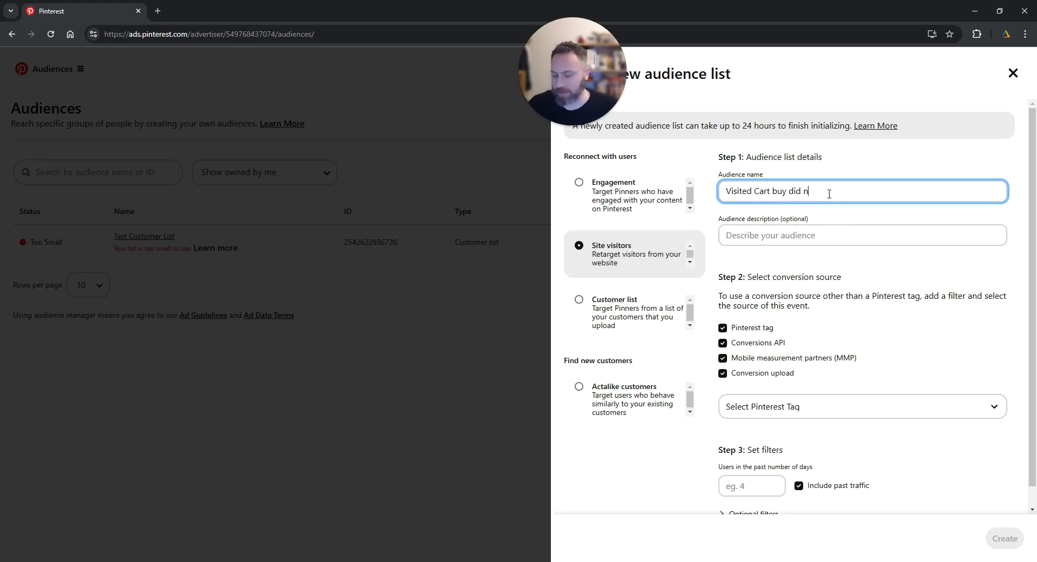
{"action": "type", "text": "ot bu"}
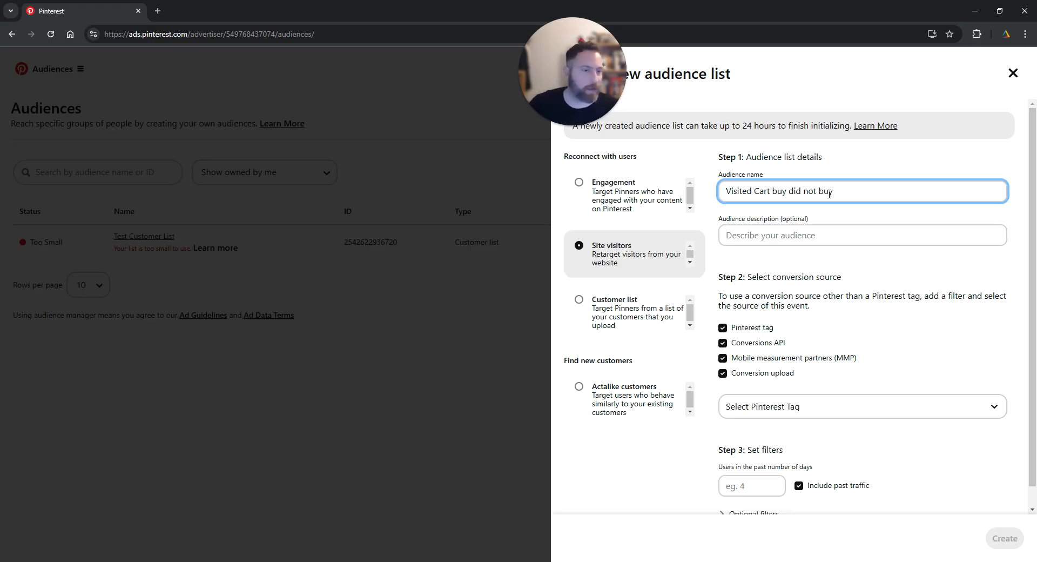
{"action": "type", "text": "y"}
Choose the owned Pinterest Tag as the tag for the audience's conversion source.
{"action": "left_click", "coordinate": [756, 274]}
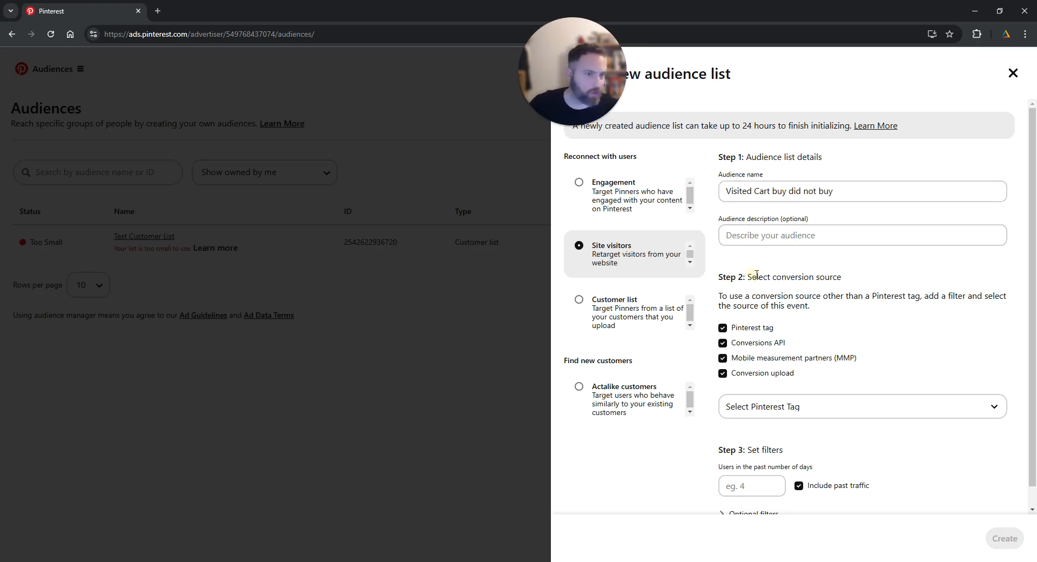
{"action": "left_click_drag", "start_coordinate": [756, 275], "coordinate": [857, 277]}
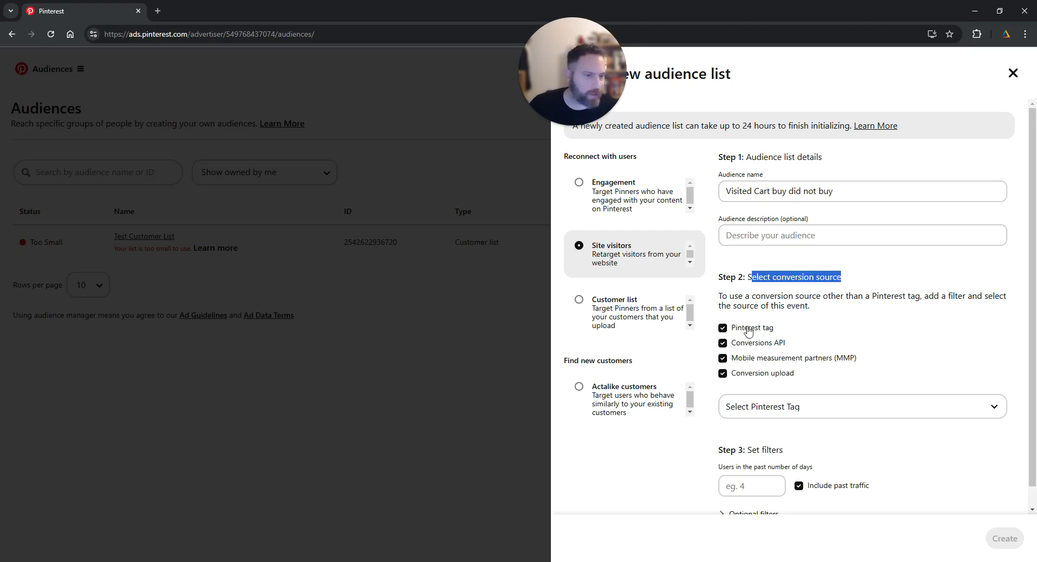
{"action": "left_click_drag", "start_coordinate": [789, 328], "coordinate": [724, 328]}
{"action": "left_click", "coordinate": [801, 329]}
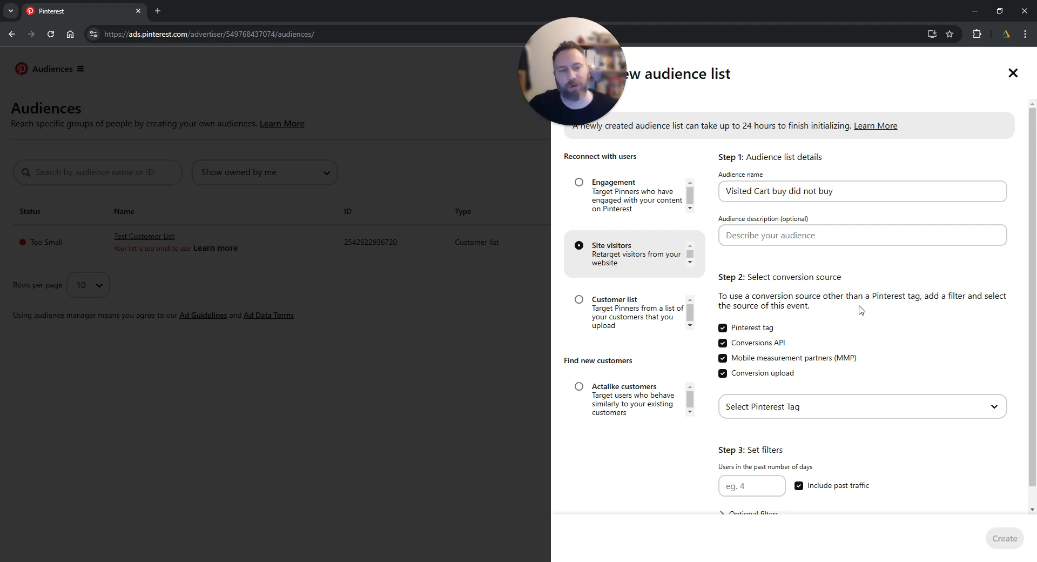
{"action": "scroll", "coordinate": [857, 311], "scroll_direction": "down", "scroll_amount": 1}
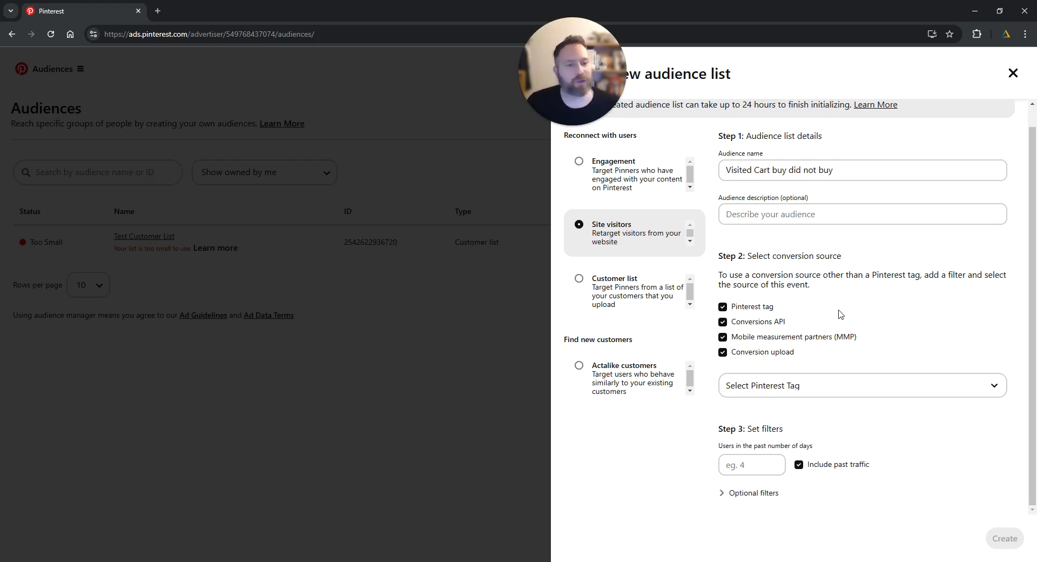
{"action": "left_click", "coordinate": [803, 393]}
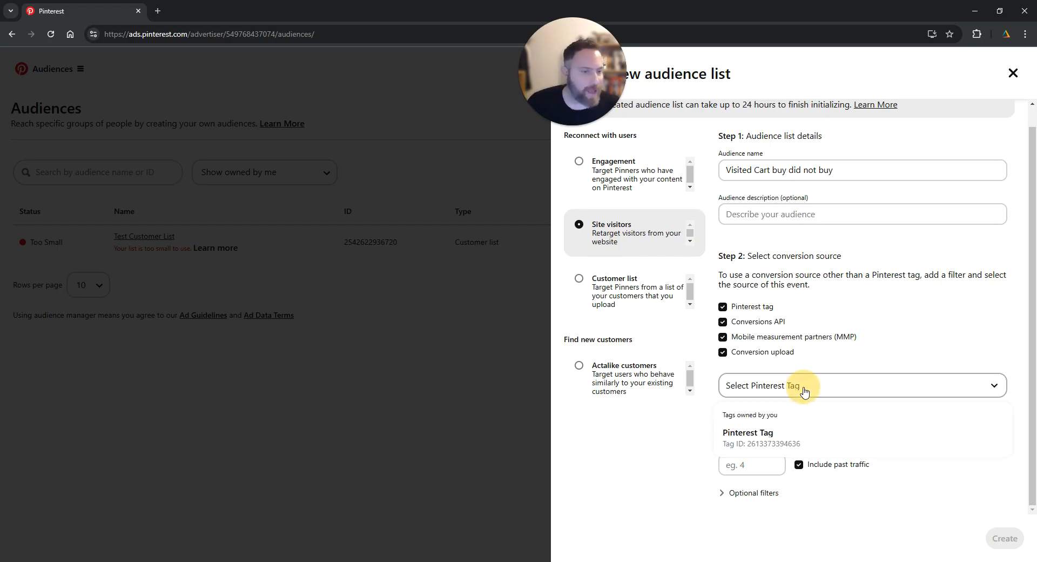
{"action": "left_click", "coordinate": [773, 436]}
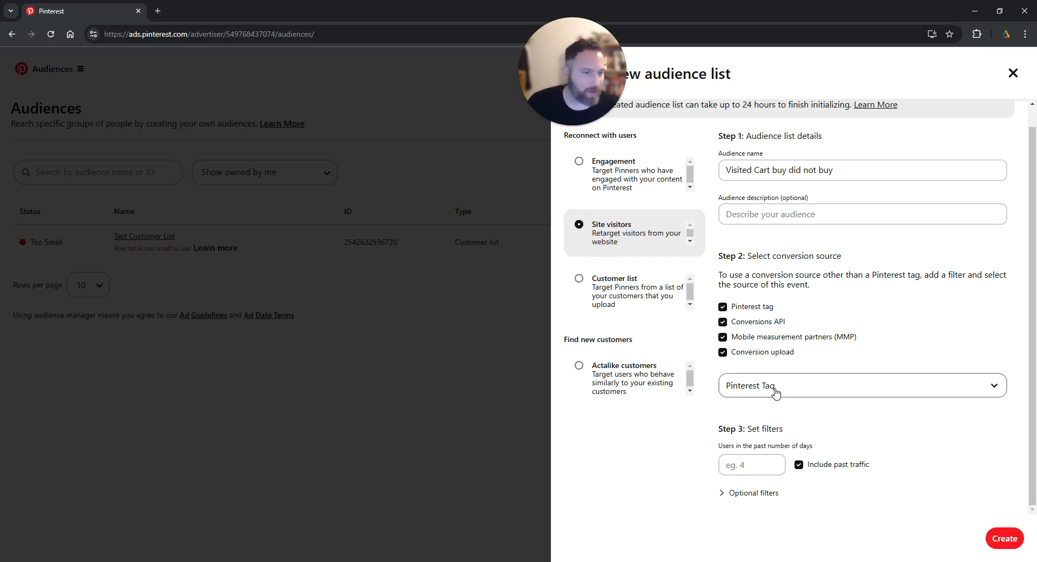
Expand the optional filters and set Filter 1 to Destination URL Contains "/cart".
{"action": "left_click", "coordinate": [723, 494]}
{"action": "scroll", "coordinate": [800, 432], "scroll_direction": "down", "scroll_amount": 3}
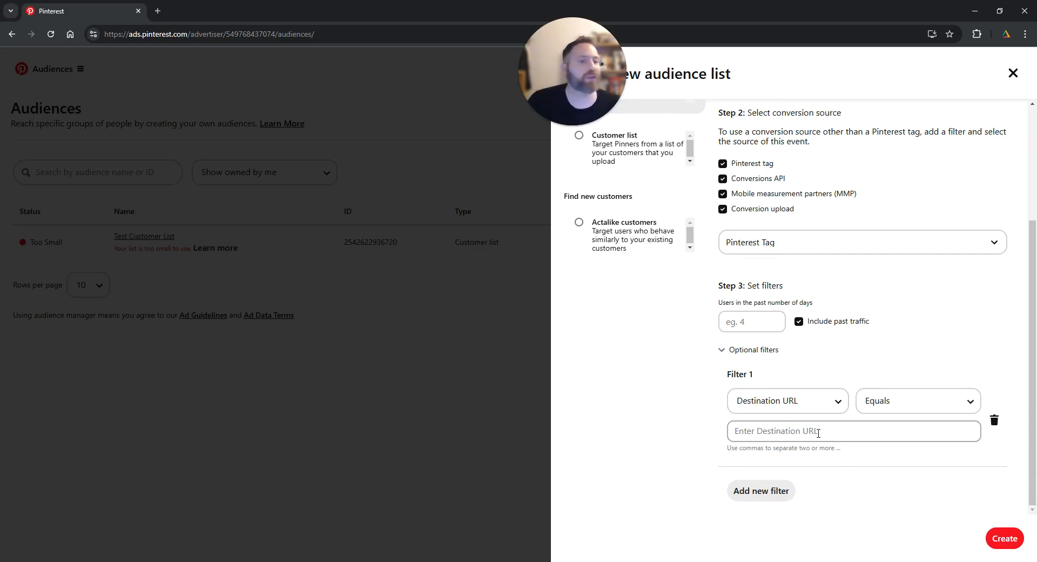
{"action": "left_click", "coordinate": [902, 409]}
{"action": "left_click", "coordinate": [881, 454]}
{"action": "left_click", "coordinate": [810, 432]}
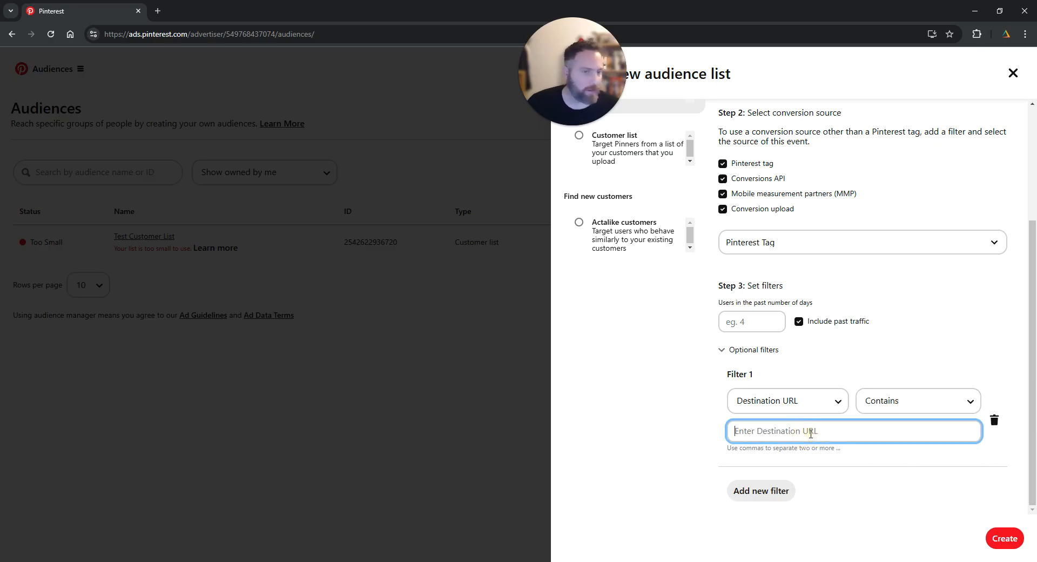
{"action": "type", "text": "/cart"}
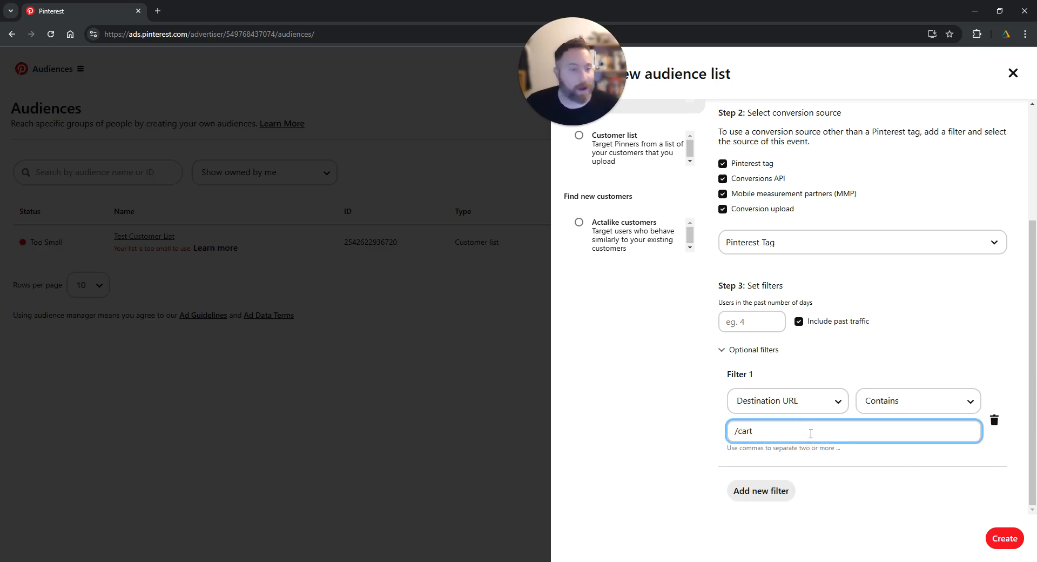
{"action": "left_click", "coordinate": [865, 462]}
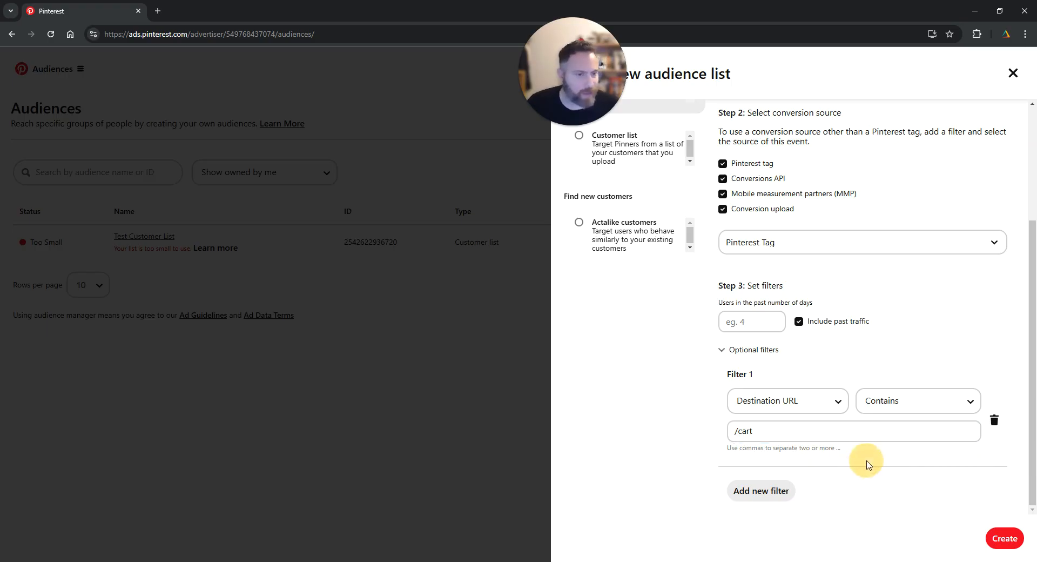
Add a second filter with Destination URL Does not equal "/thank-you".
{"action": "left_click", "coordinate": [780, 491]}
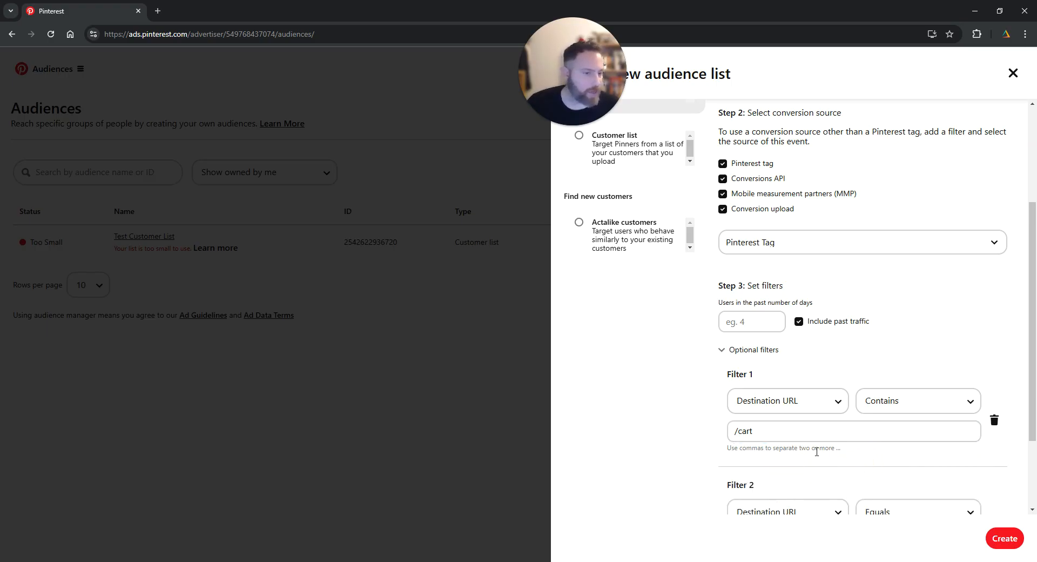
{"action": "left_click", "coordinate": [824, 432]}
{"action": "left_click", "coordinate": [880, 401]}
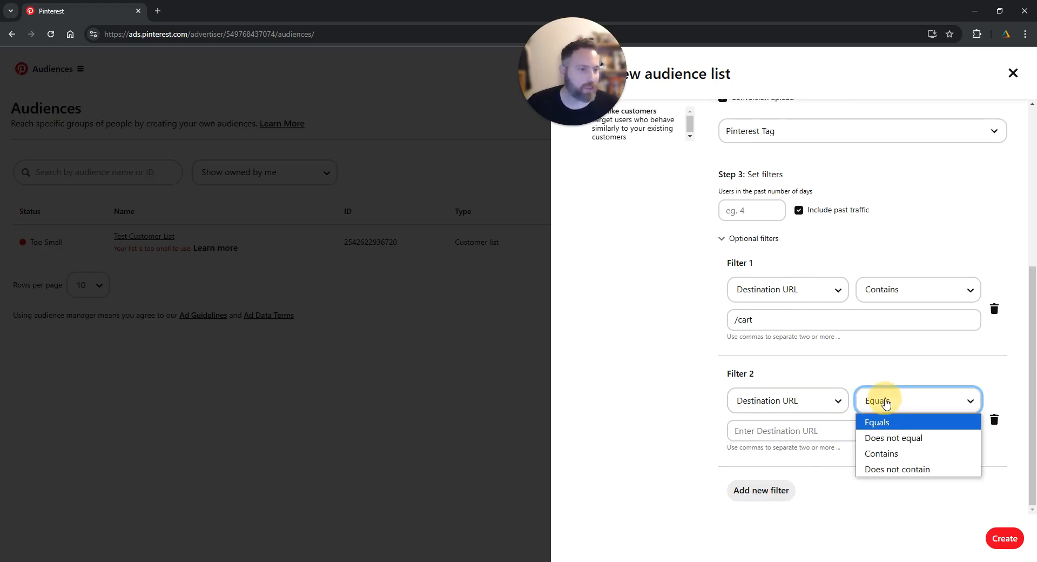
{"action": "left_click", "coordinate": [894, 437]}
{"action": "left_click", "coordinate": [810, 432]}
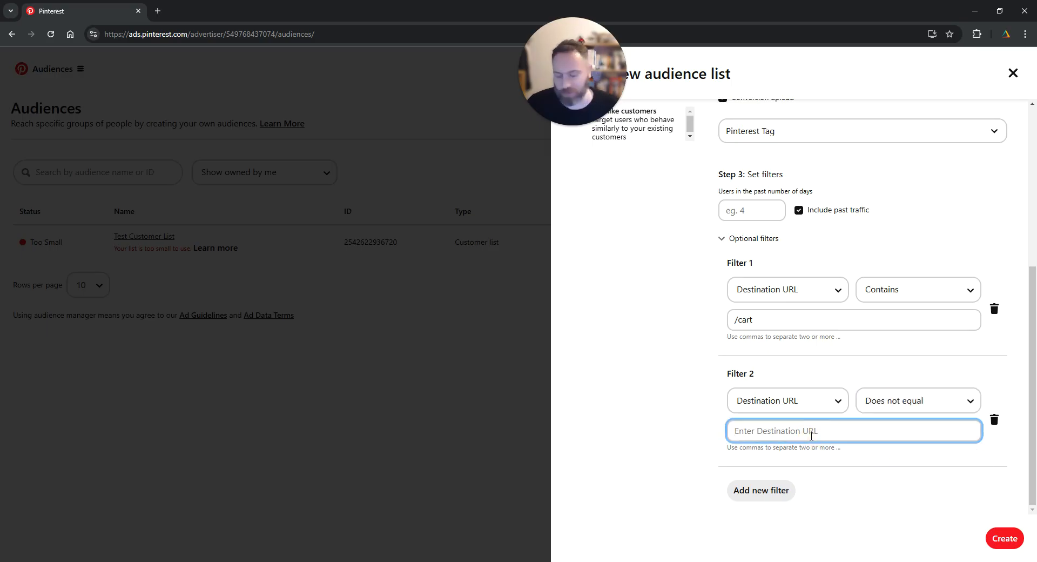
{"action": "type", "text": "/thank"}
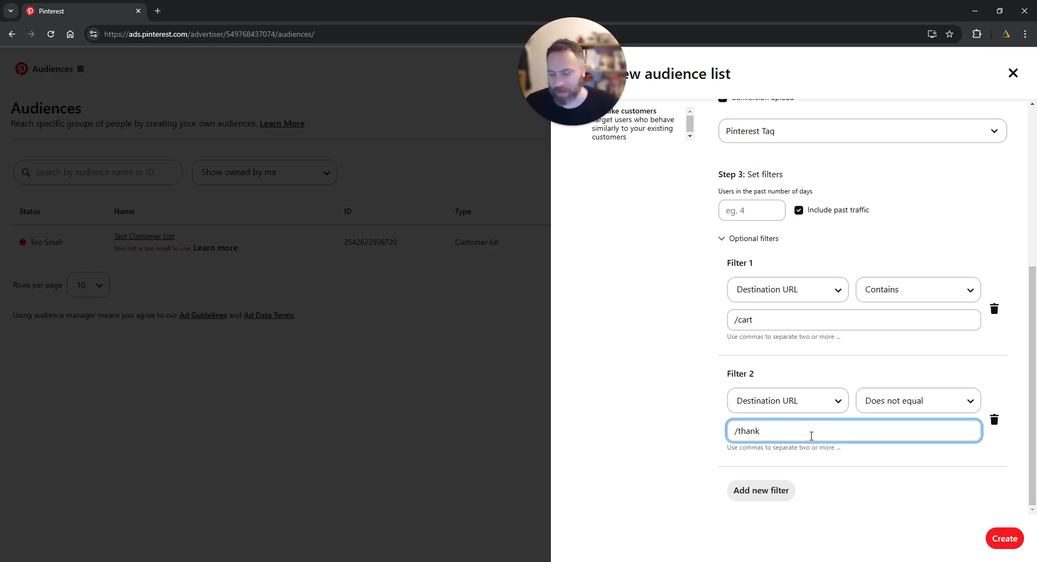
{"action": "type", "text": "-you"}
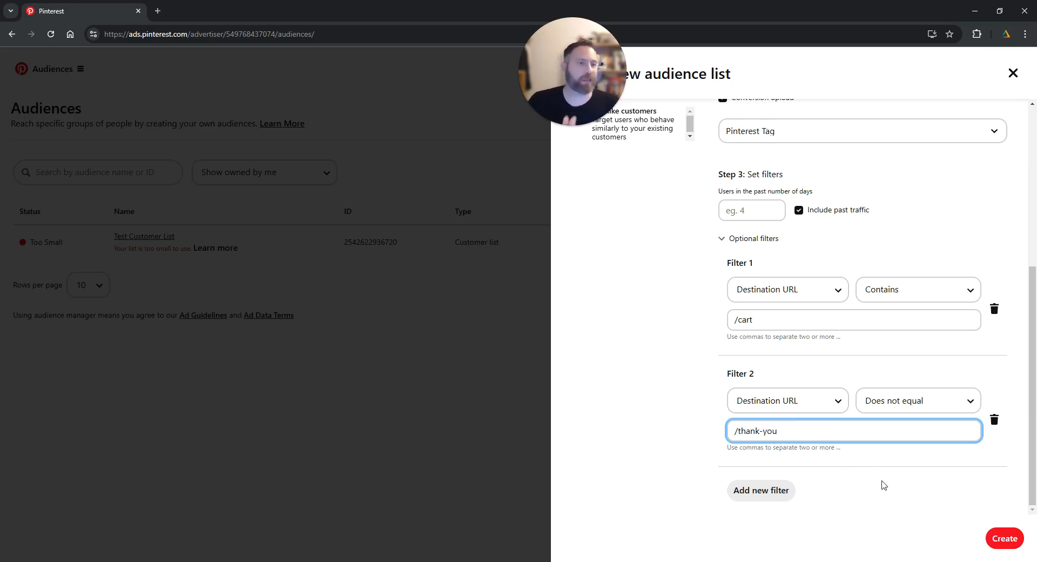
Review the audience name, the conversion source settings and both destination URL filters.
{"action": "scroll", "coordinate": [891, 381], "scroll_direction": "up", "scroll_amount": 5}
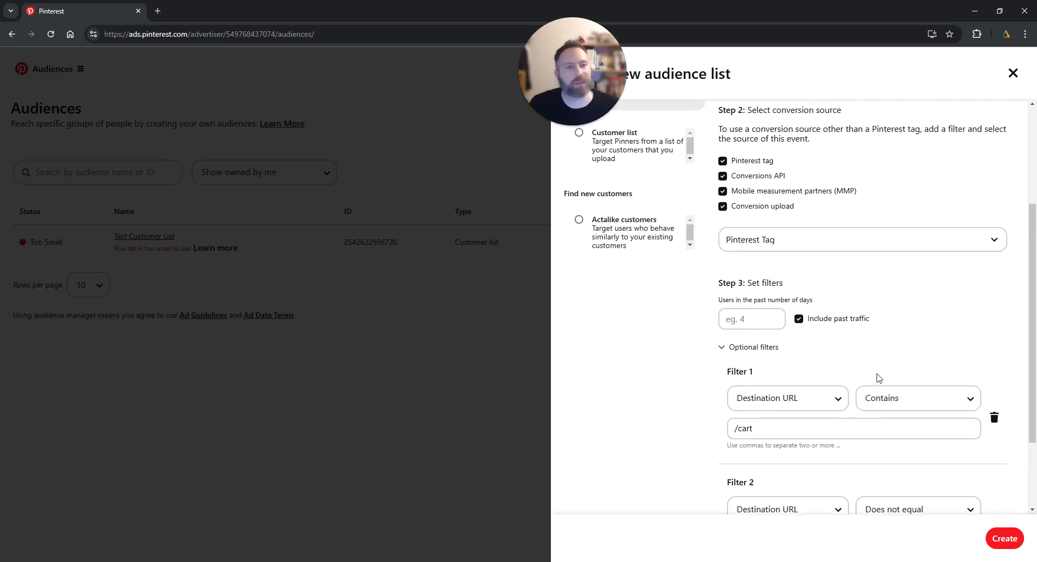
{"action": "left_click_drag", "start_coordinate": [737, 185], "coordinate": [849, 184]}
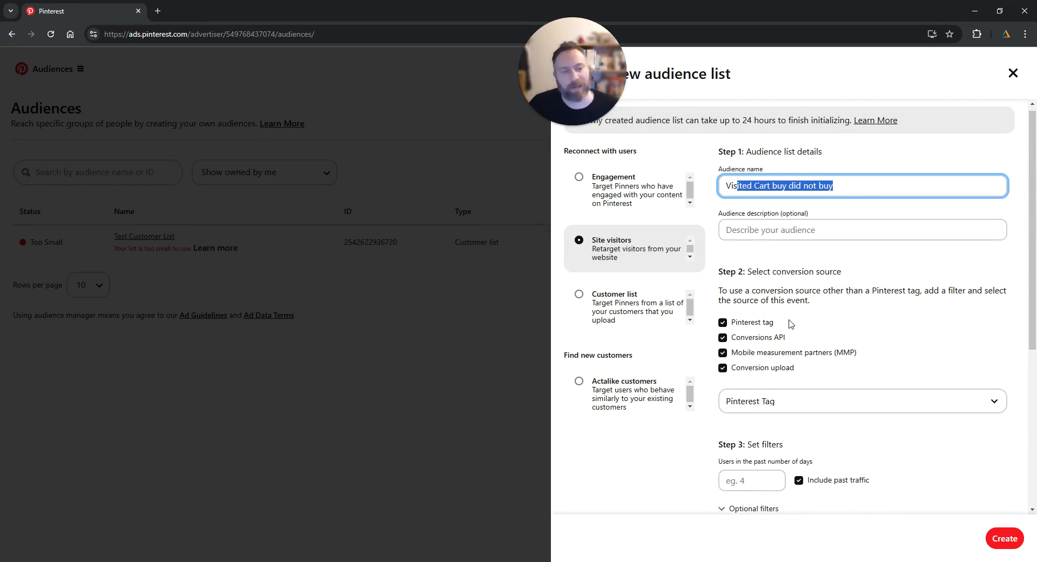
{"action": "scroll", "coordinate": [791, 323], "scroll_direction": "down", "scroll_amount": 3}
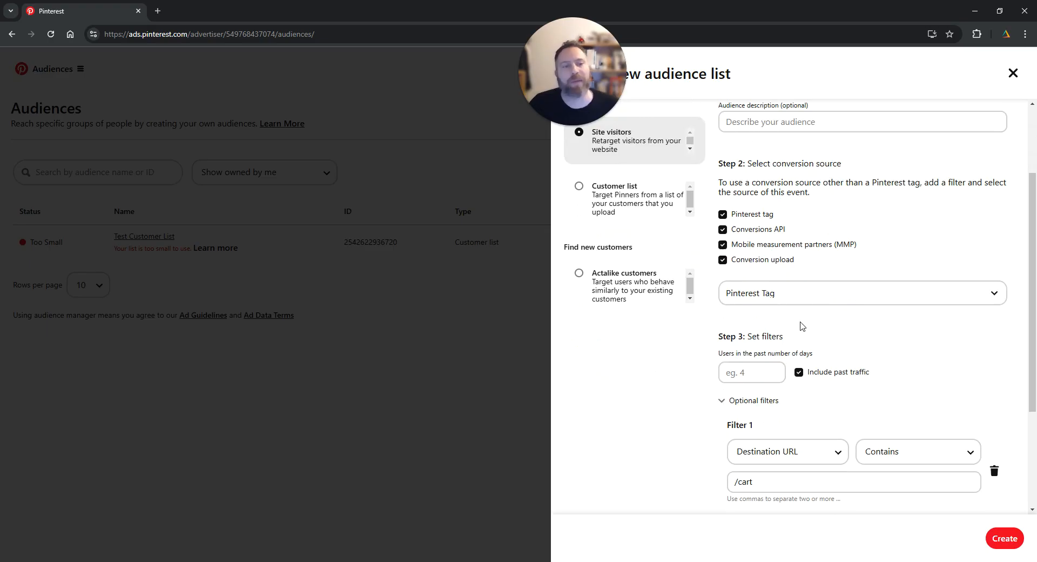
{"action": "scroll", "coordinate": [853, 299], "scroll_direction": "down", "scroll_amount": 2}
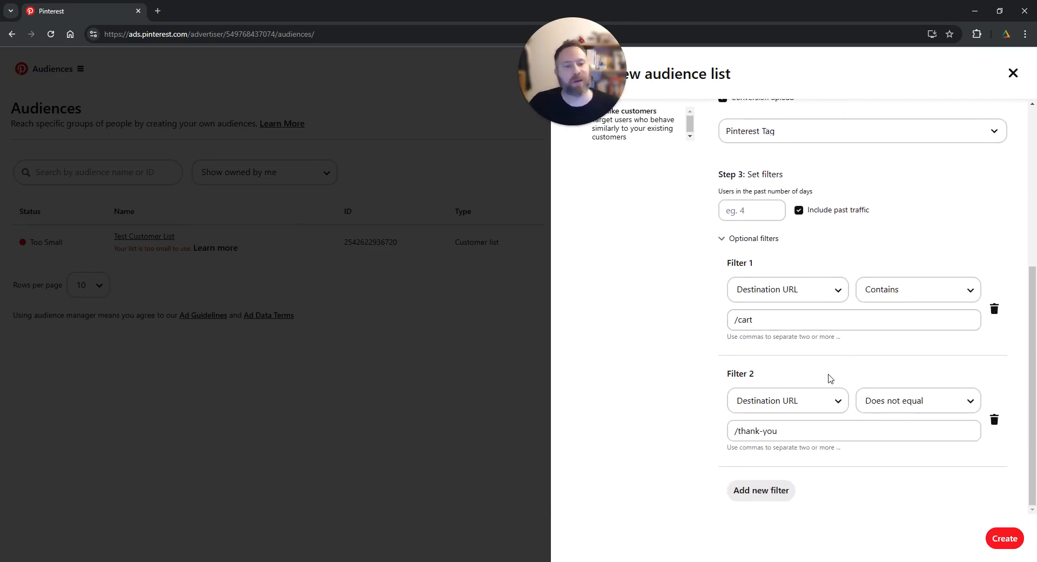
{"action": "scroll", "coordinate": [921, 481], "scroll_direction": "up", "scroll_amount": 5}
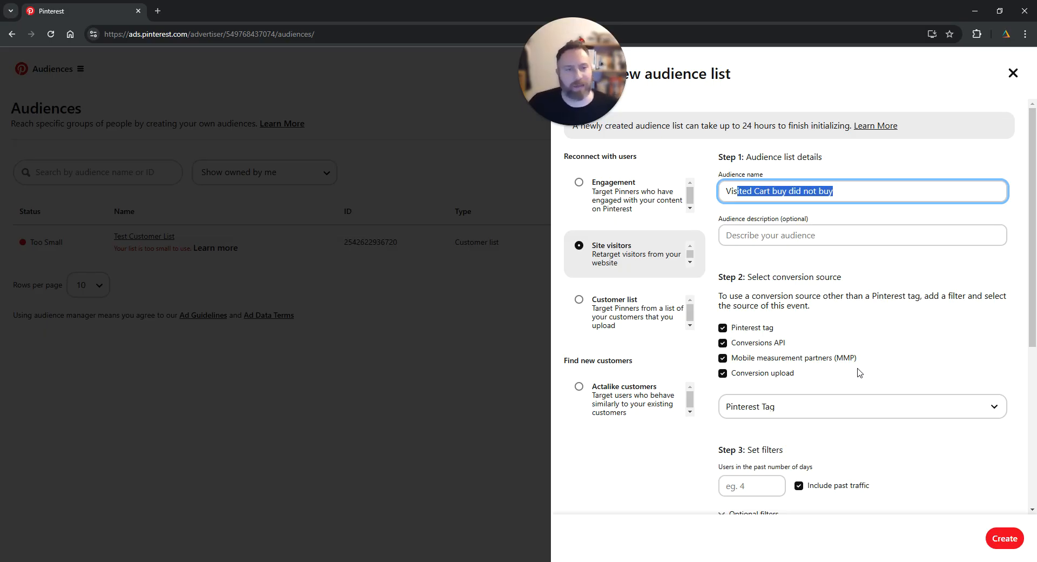
Look at the setup options for a Customer list audience and for an Engagement audience.
{"action": "left_click", "coordinate": [619, 316]}
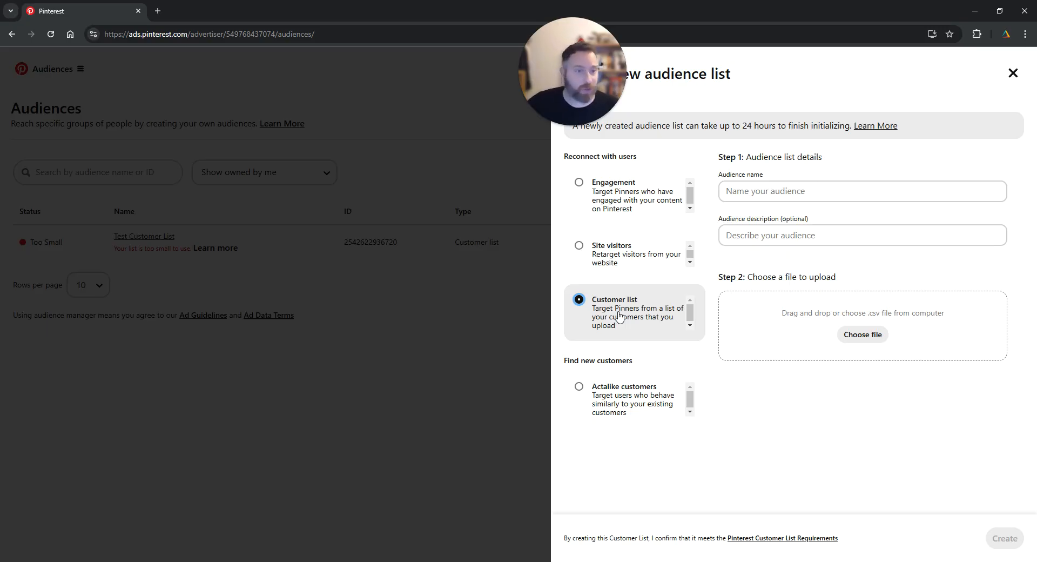
{"action": "left_click", "coordinate": [629, 203]}
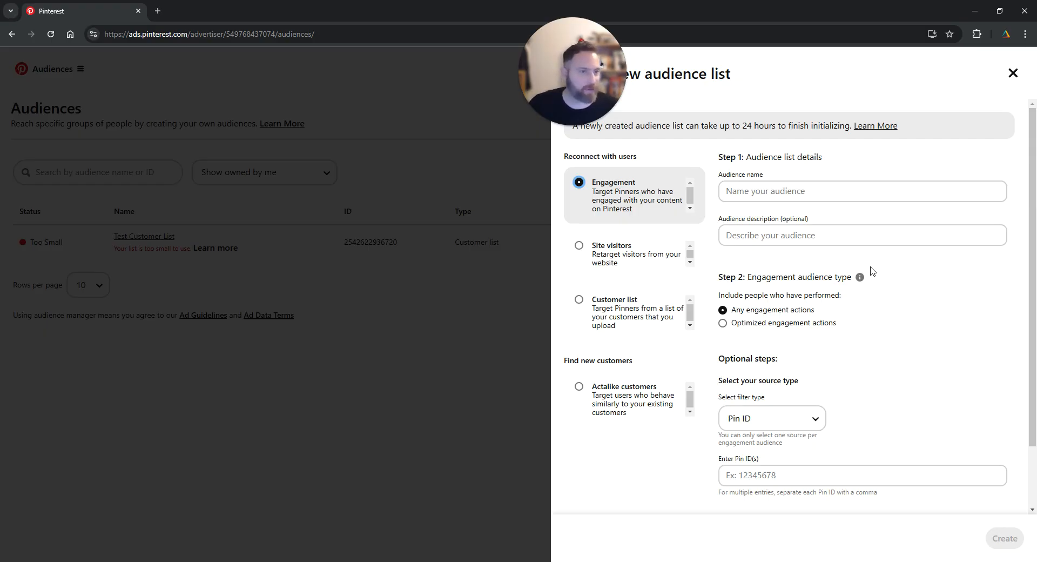
{"action": "scroll", "coordinate": [868, 336], "scroll_direction": "down", "scroll_amount": 2}
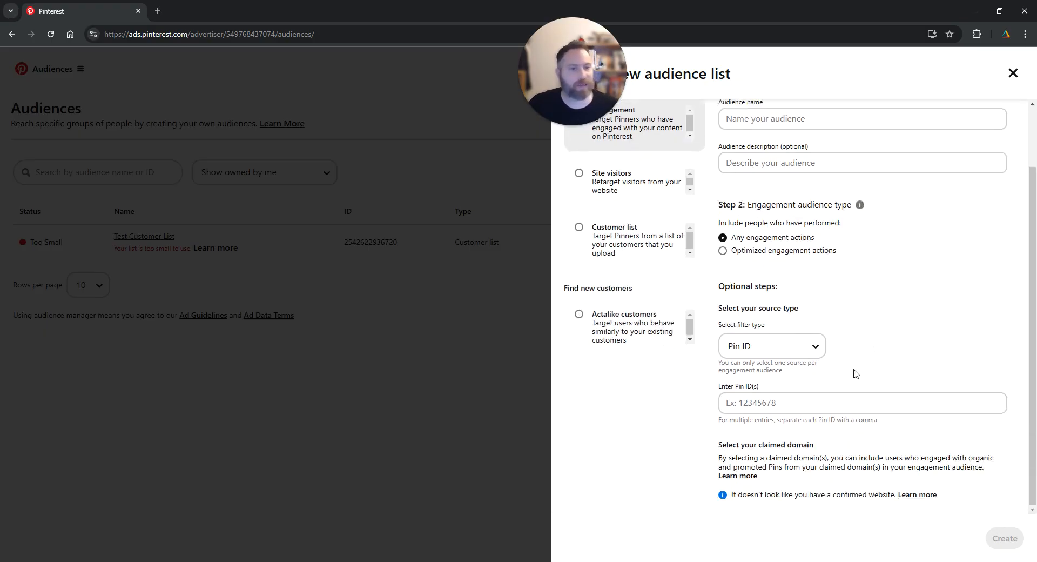
Examine the source filter types available for the engagement audience, keeping Pin ID, and check the Pin ID entry field.
{"action": "left_click", "coordinate": [805, 353]}
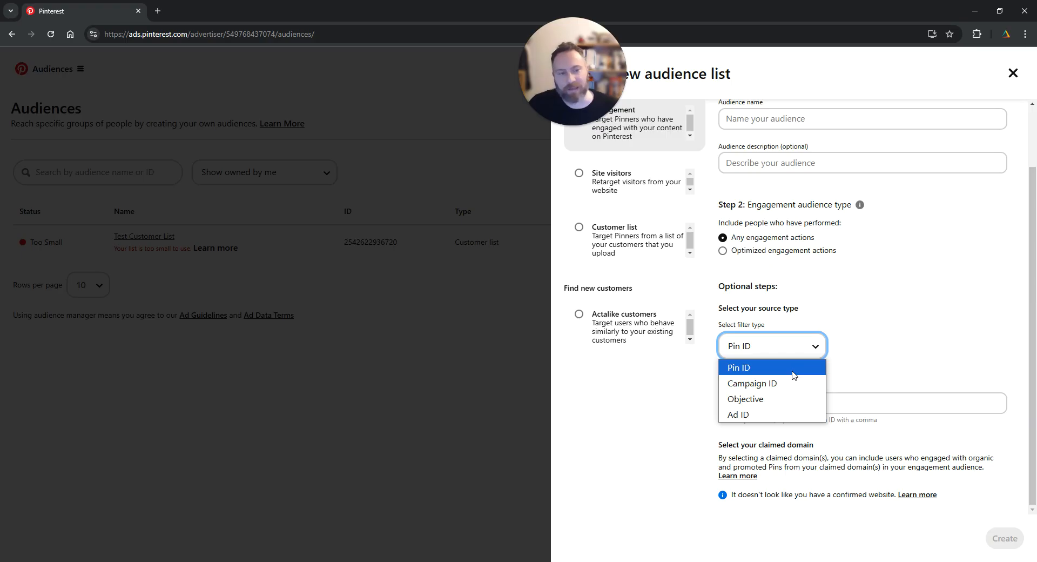
{"action": "left_click", "coordinate": [794, 372]}
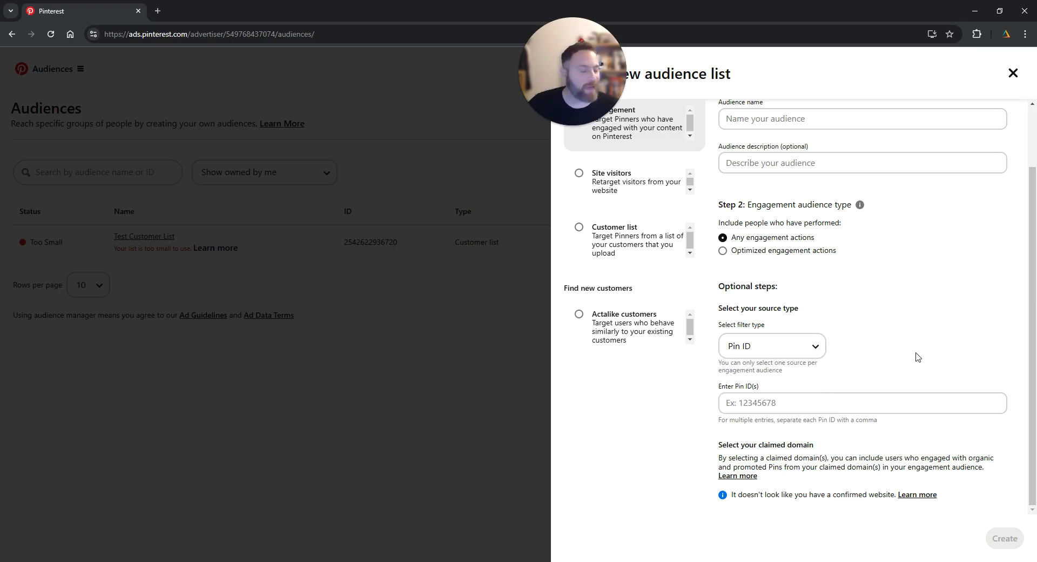
{"action": "left_click", "coordinate": [798, 404]}
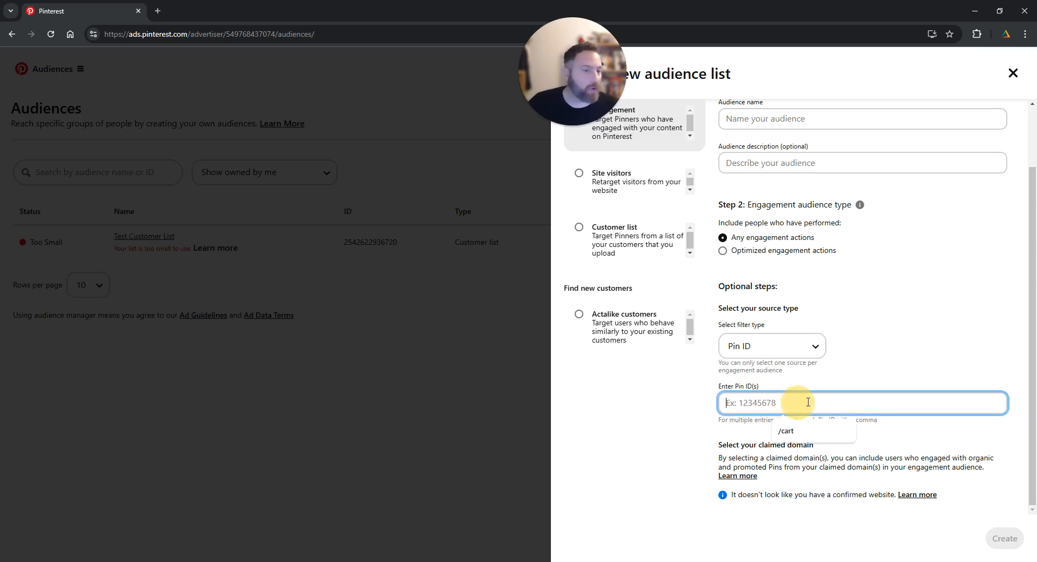
{"action": "left_click", "coordinate": [913, 359]}
{"action": "left_click", "coordinate": [913, 359]}
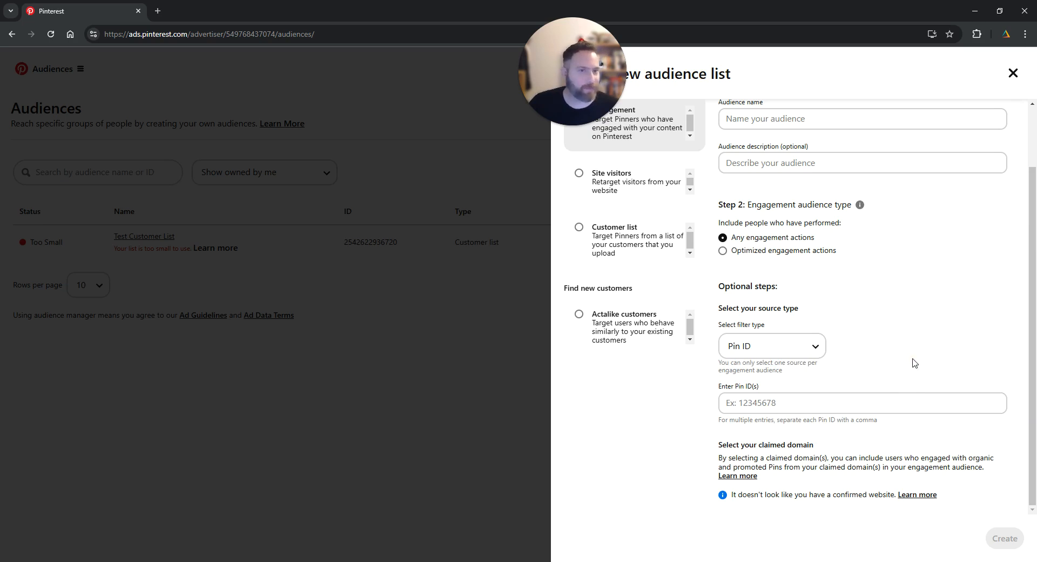
{"action": "scroll", "coordinate": [913, 363], "scroll_direction": "up", "scroll_amount": 1}
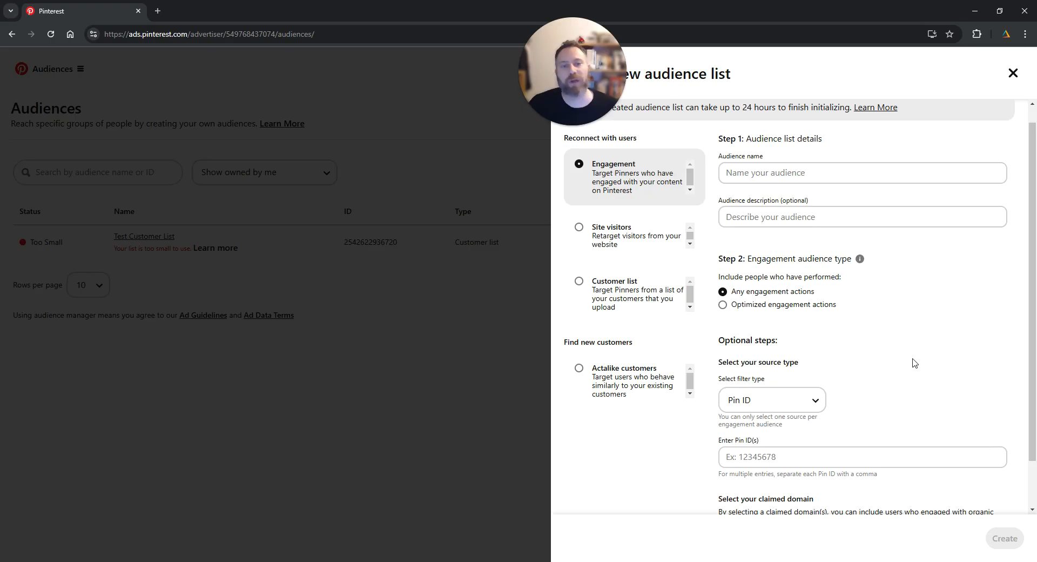
Compare the setup forms of the Site visitors, Customer list and Engagement audience types, finishing with Engagement selected.
{"action": "left_click", "coordinate": [633, 252]}
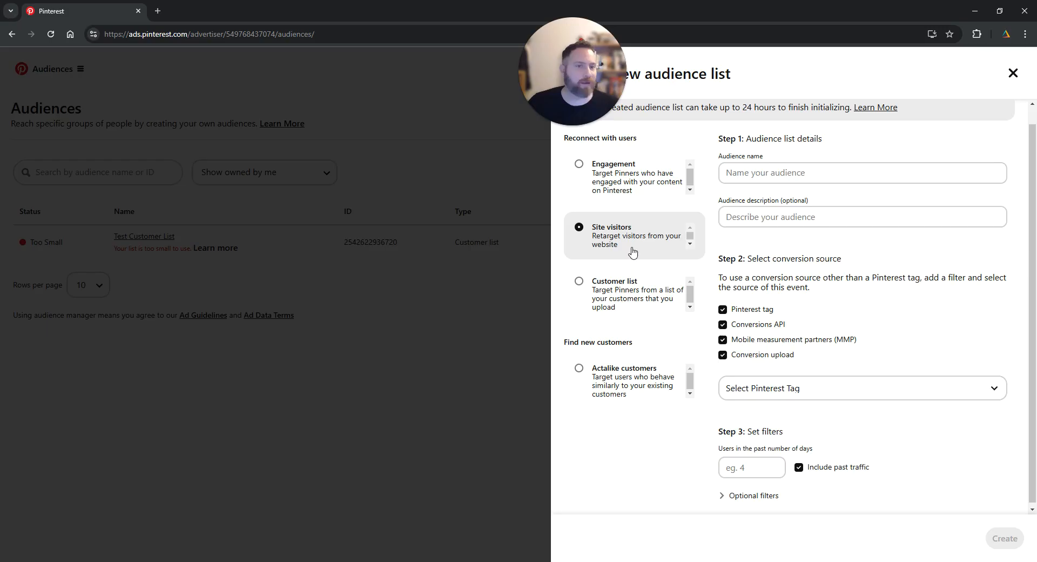
{"action": "left_click", "coordinate": [616, 301]}
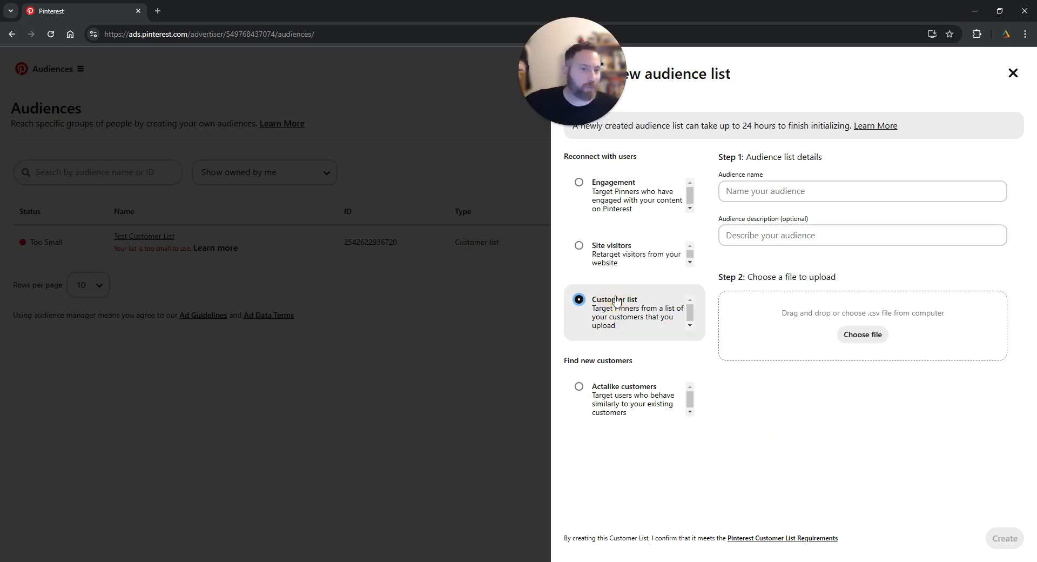
{"action": "left_click", "coordinate": [639, 192]}
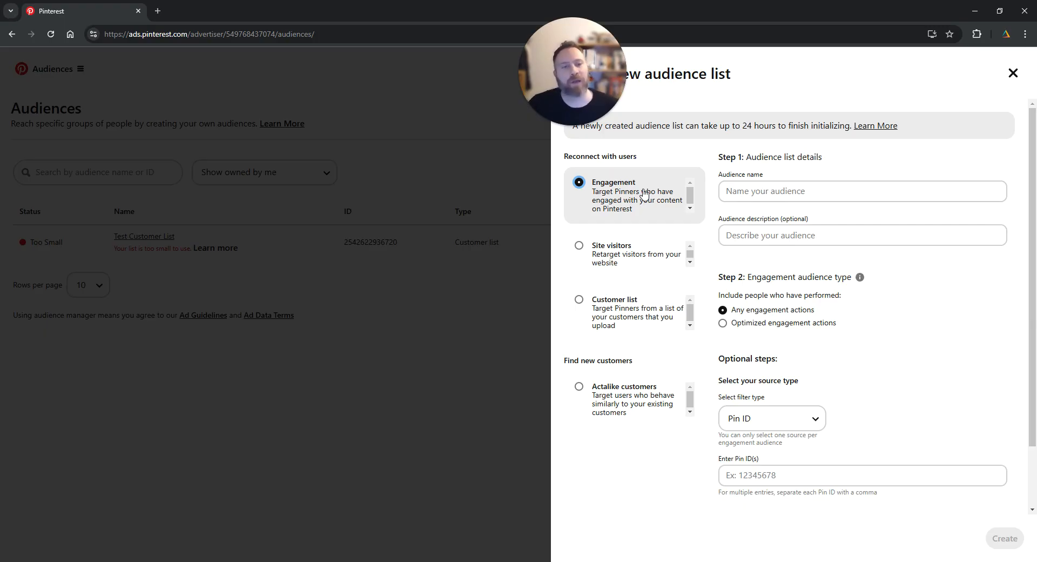
{"action": "left_click", "coordinate": [651, 256]}
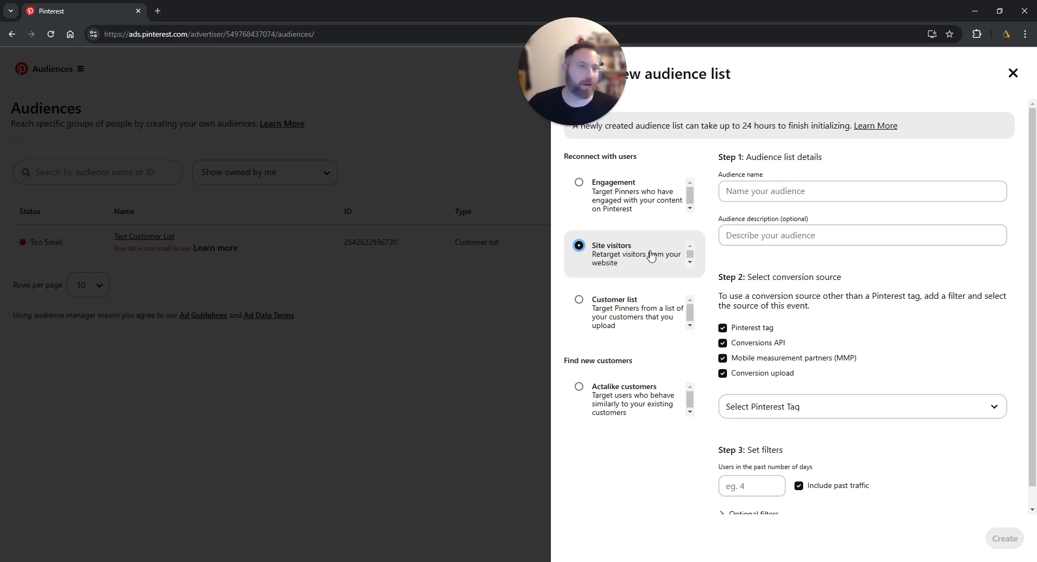
{"action": "left_click", "coordinate": [626, 197]}
{"action": "left_click", "coordinate": [613, 320]}
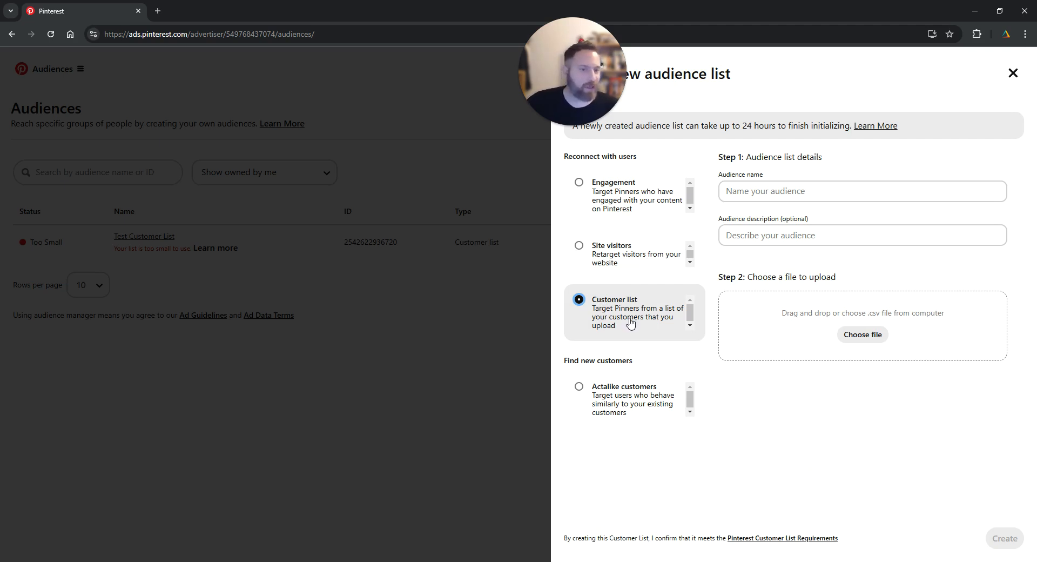
{"action": "left_click", "coordinate": [621, 205]}
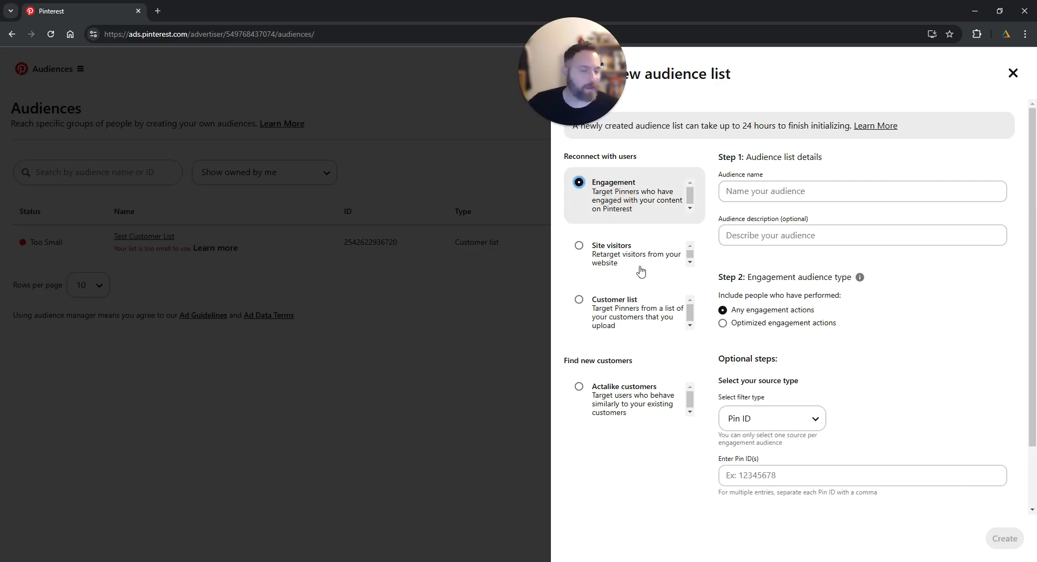